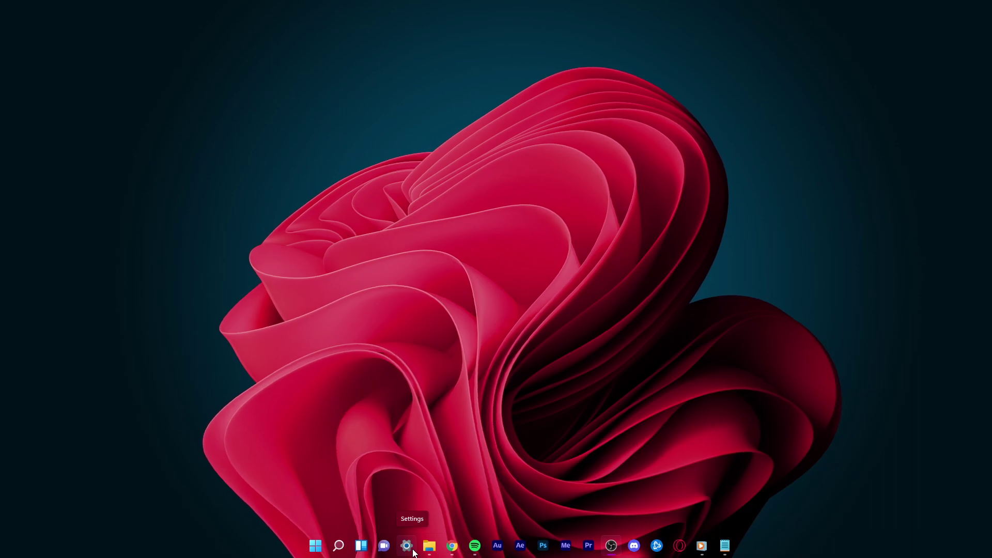
Step: Launch Settings from the taskbar and go to the Accessibility section
left_click(413, 551)
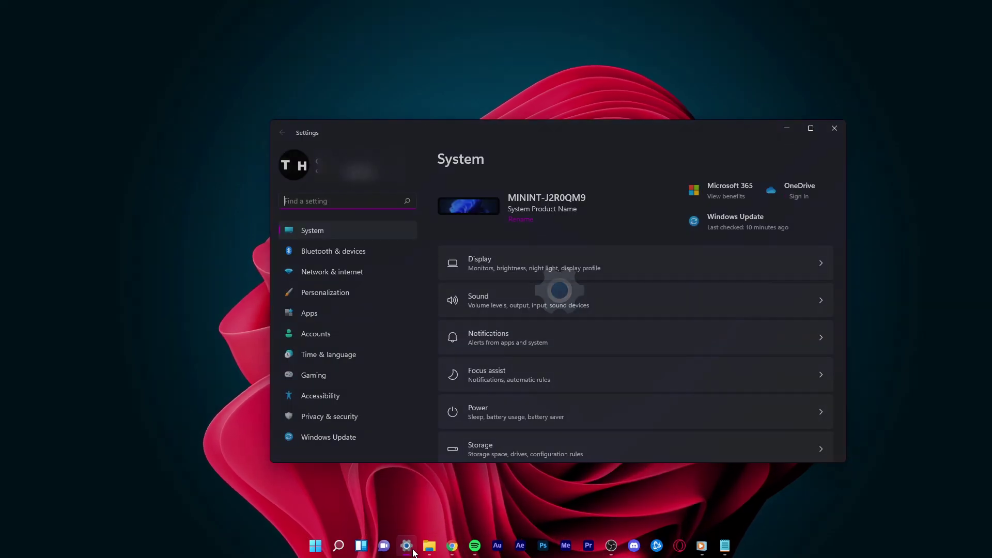
key("super")
type("se")
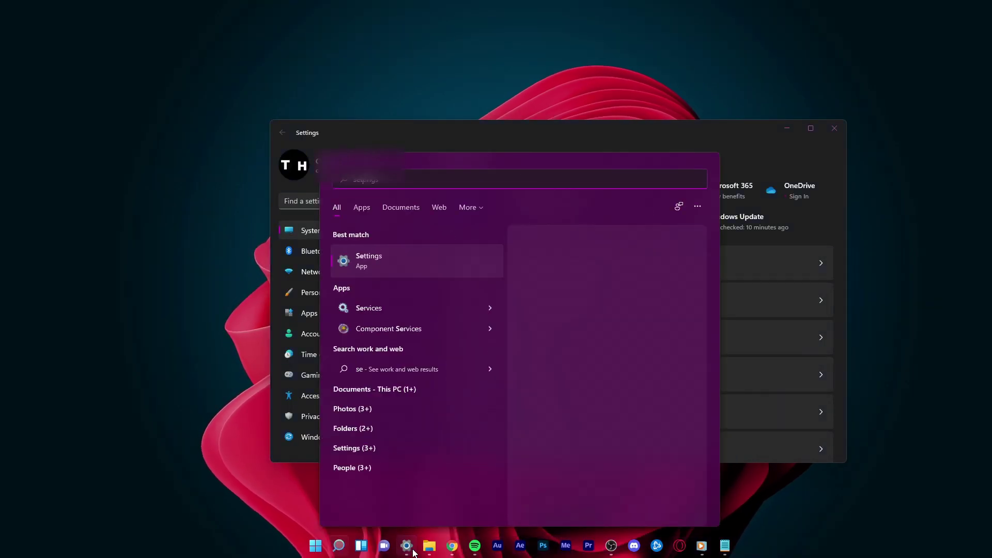
type("ttings")
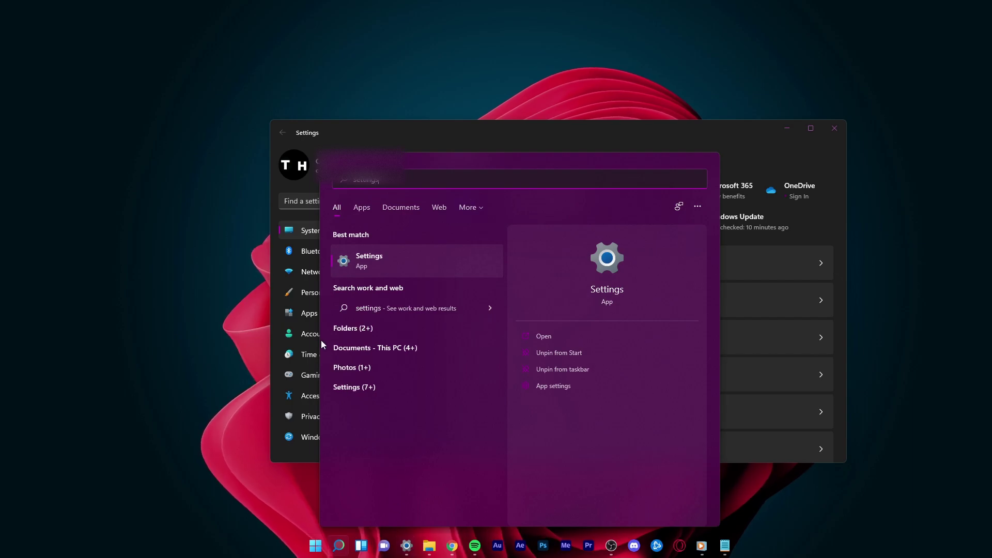
left_click(358, 265)
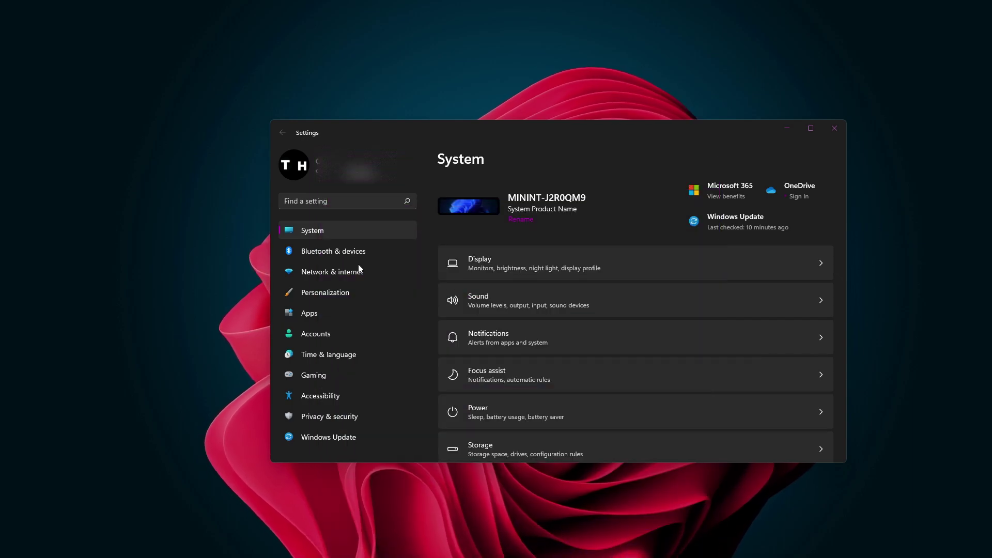
left_click(290, 403)
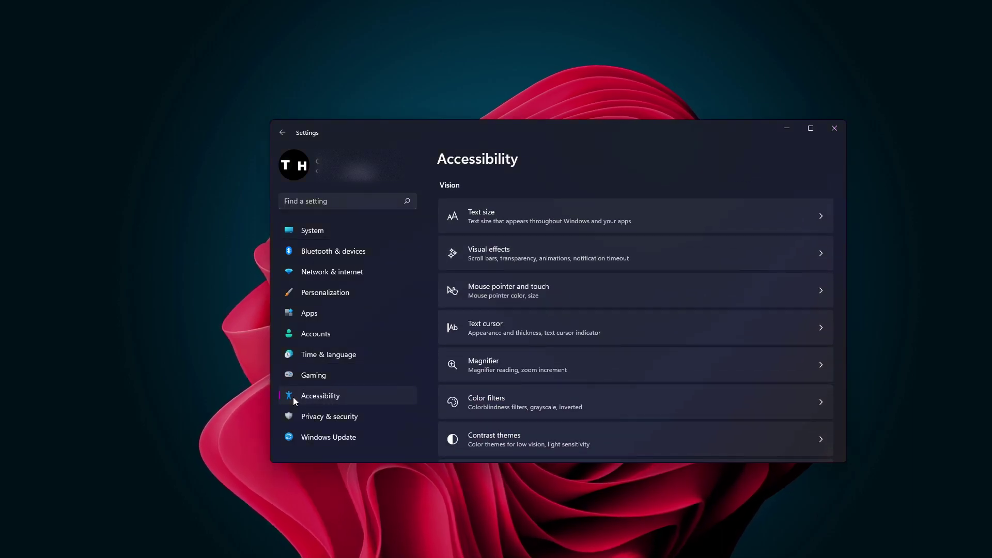
scroll(505, 381, "down", 5)
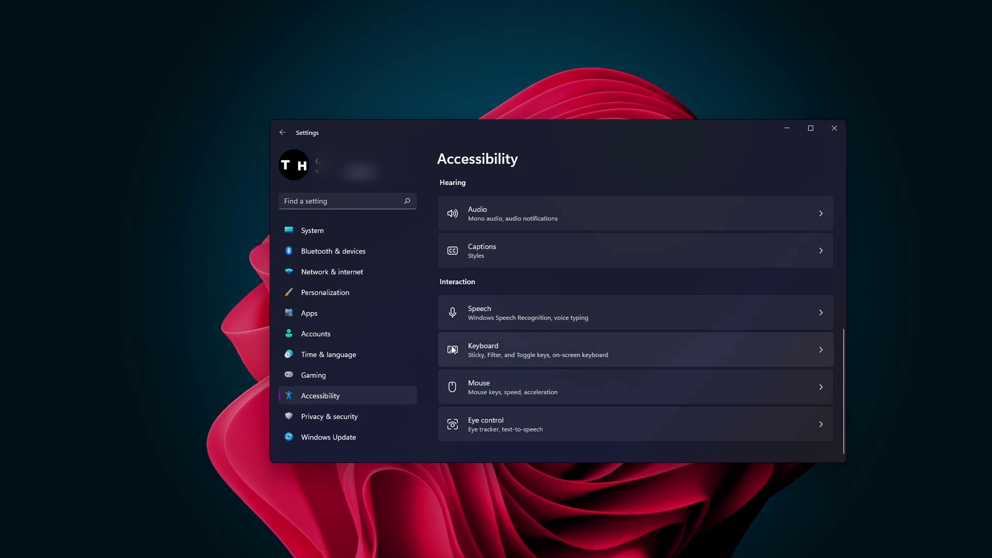
Step: In Accessibility > Keyboard, switch the On-screen keyboard on and nudge its window aside
left_click(497, 346)
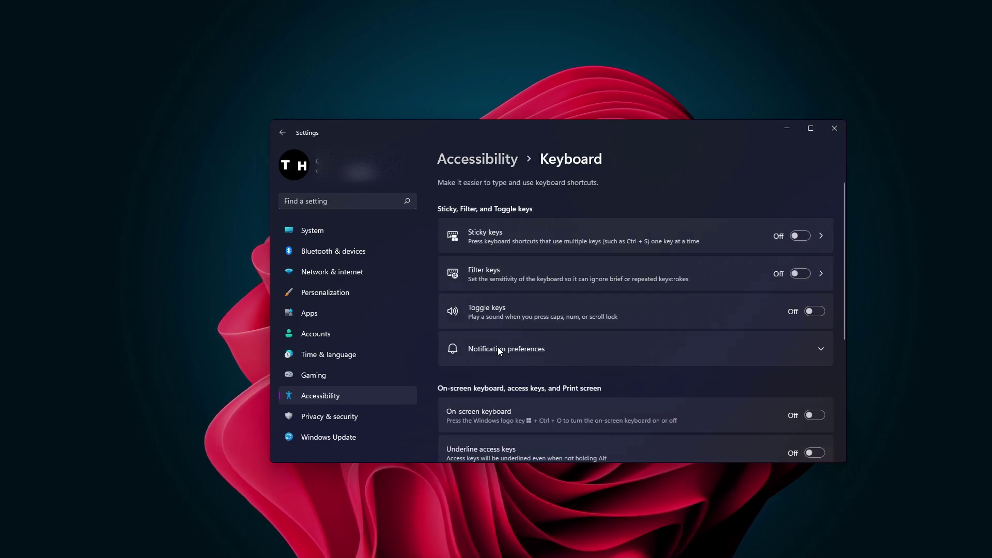
scroll(497, 347, "down", 2)
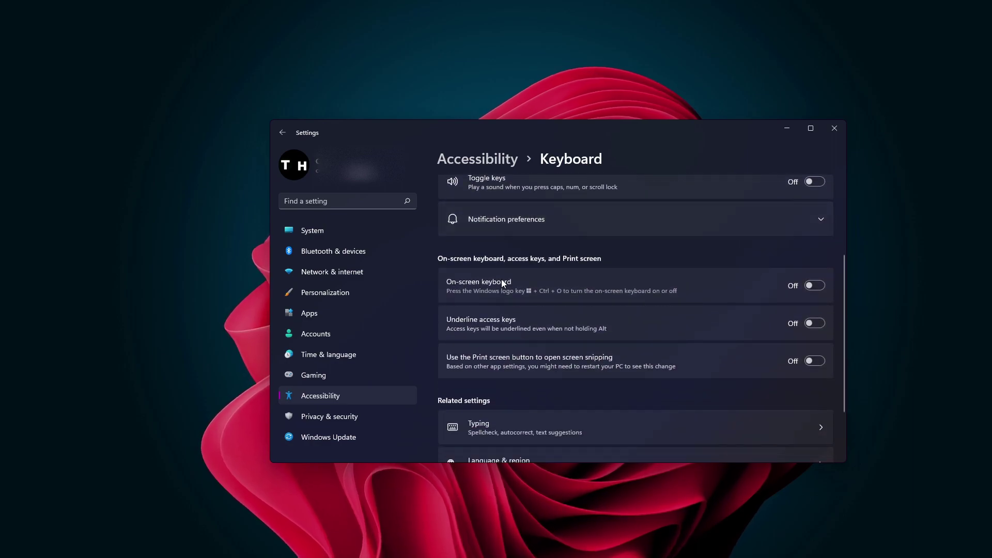
left_click(819, 287)
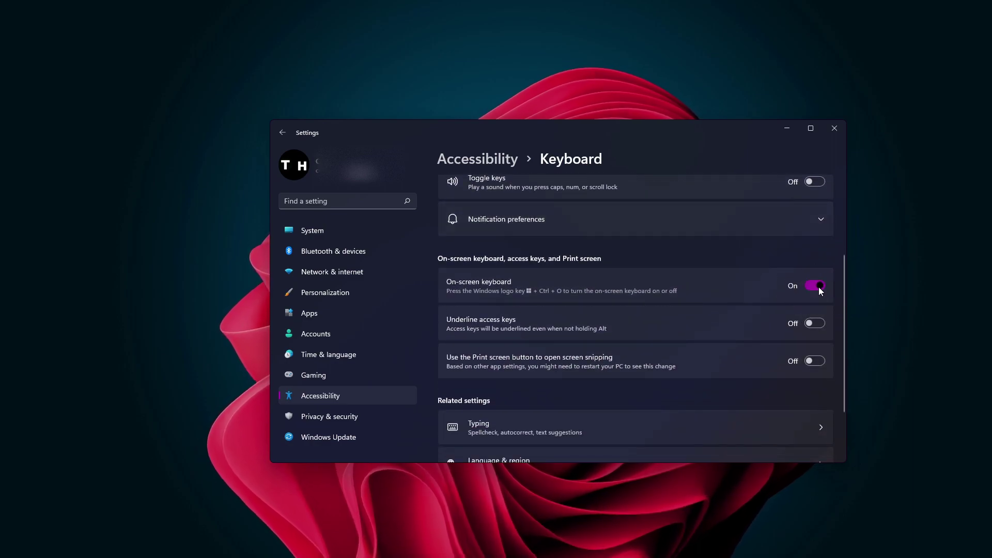
left_click_drag(440, 371, 460, 369)
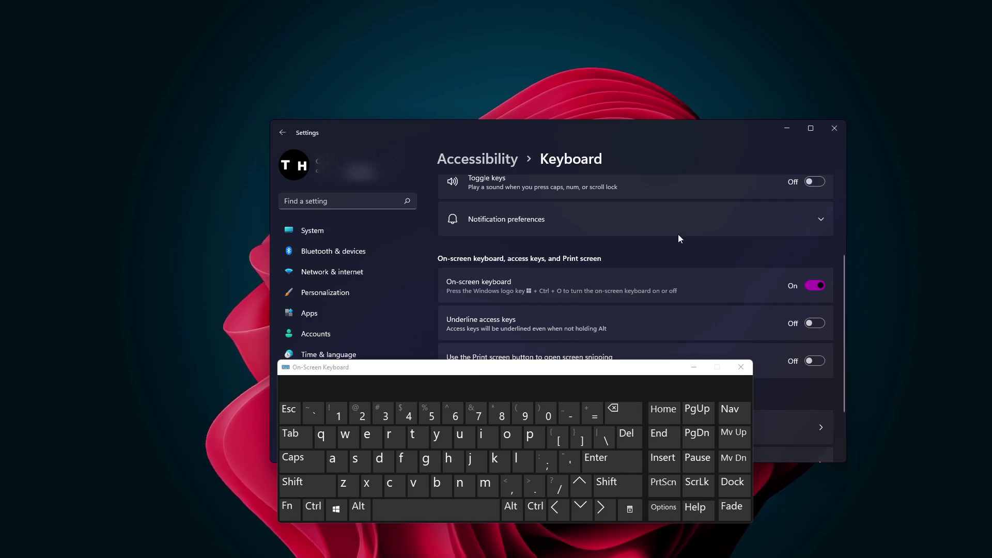
Step: Close Settings and bring up the Run box (Win+R) with the regedit command selected
left_click(837, 132)
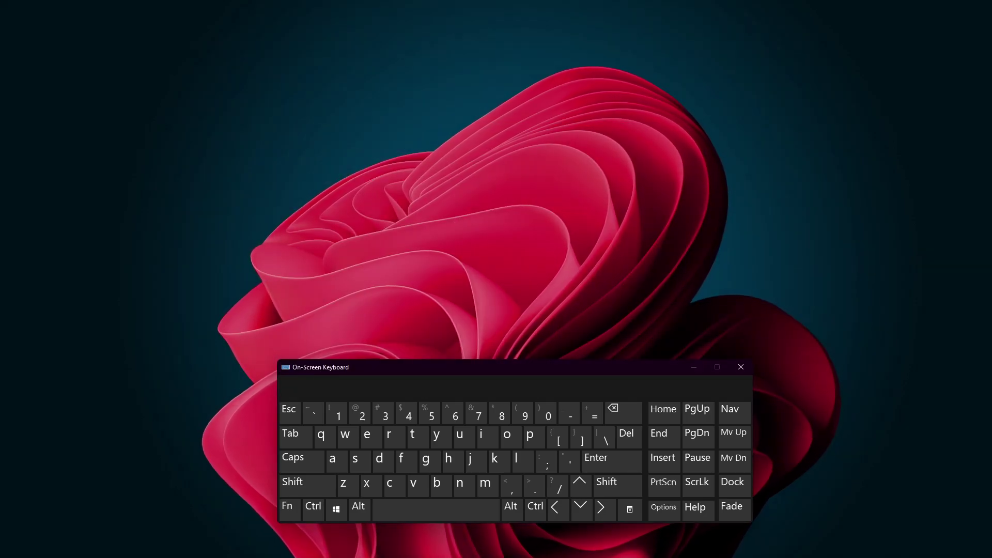
key("super+r")
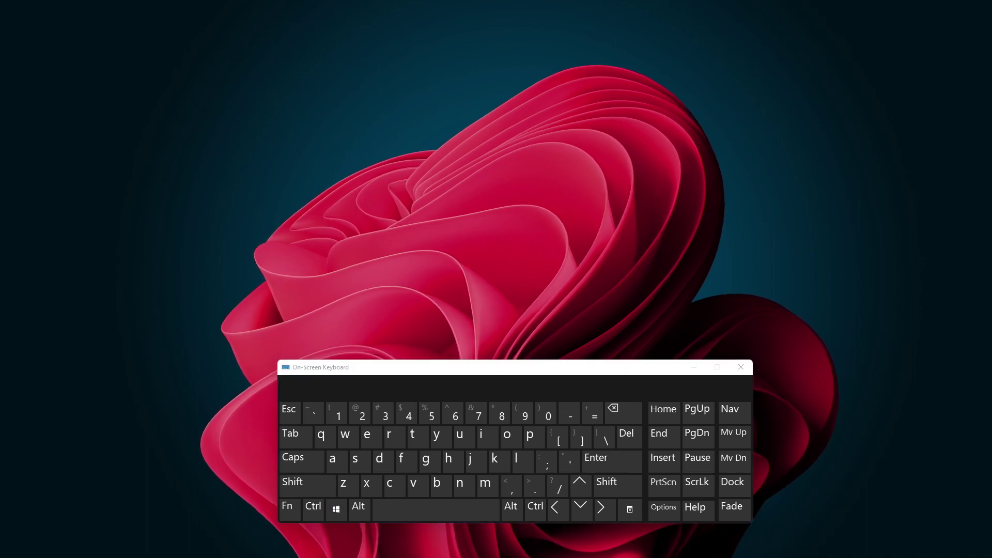
left_click_drag(466, 223, 436, 218)
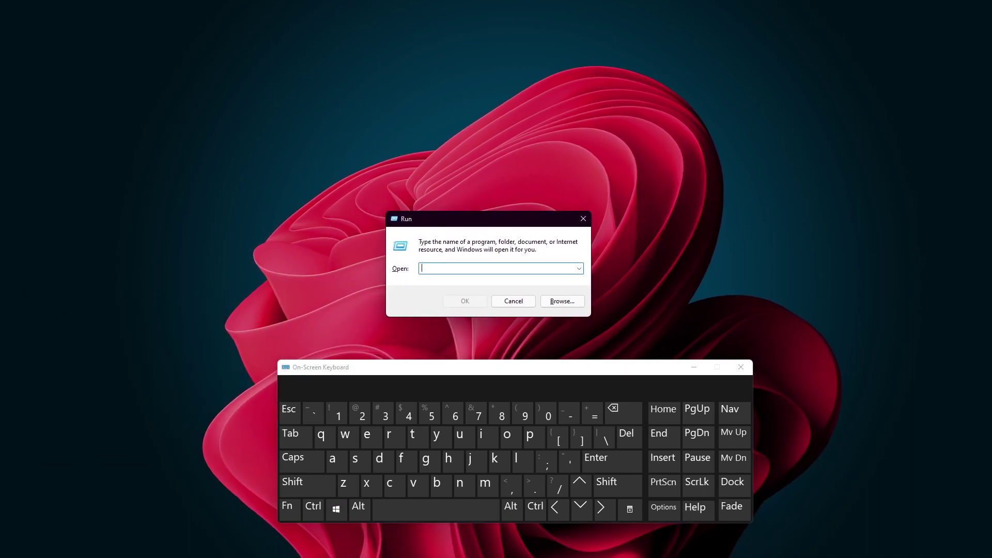
type("regedit")
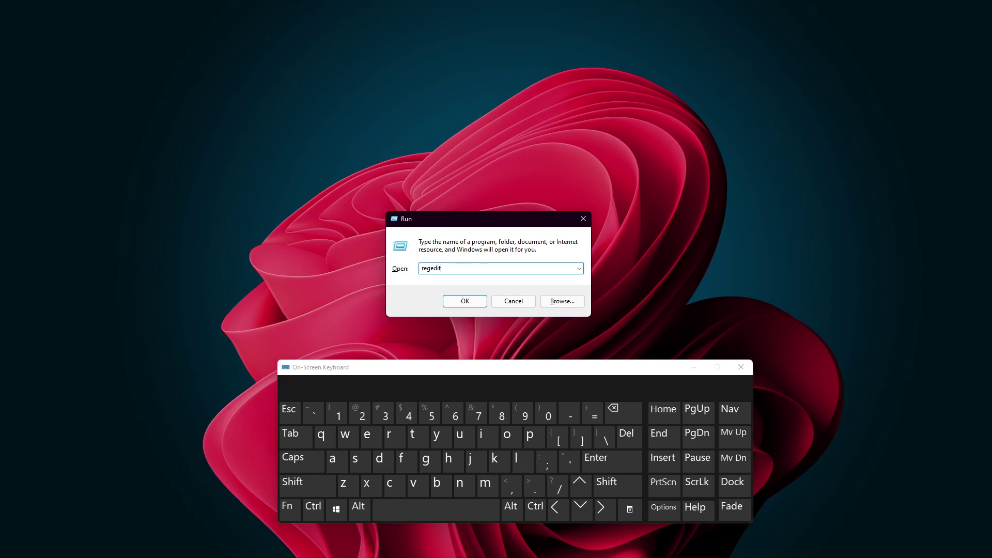
double_click(429, 268)
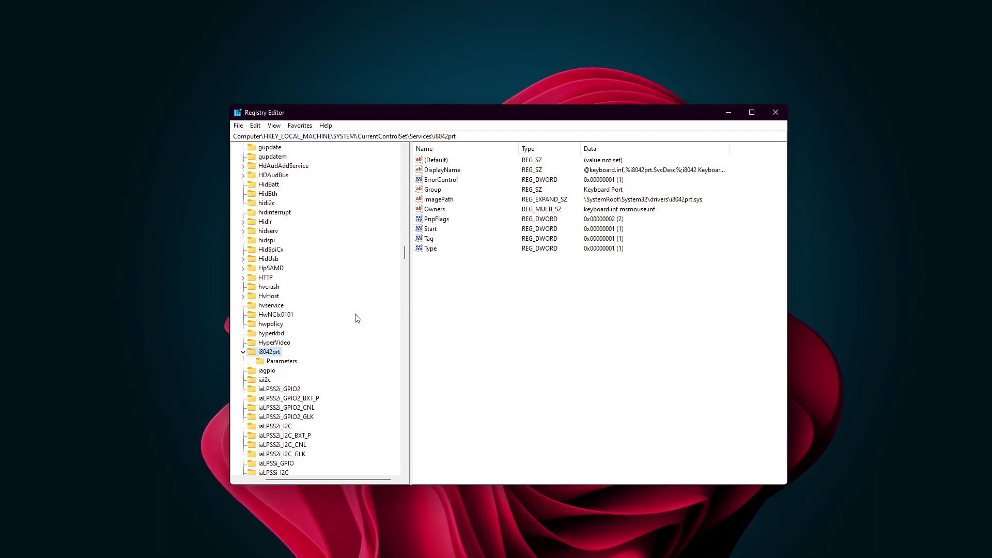
left_click_drag(344, 479, 314, 480)
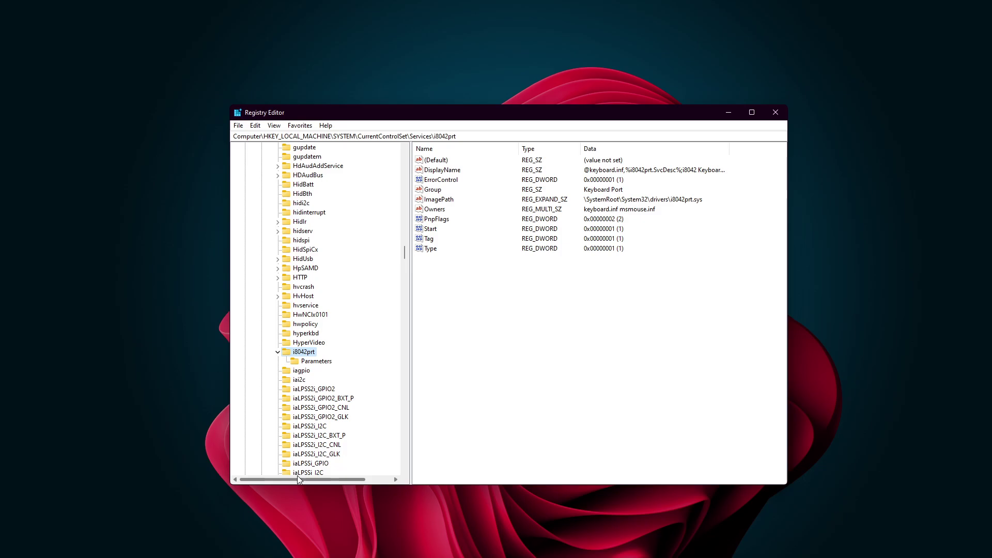
left_click_drag(404, 252, 411, 160)
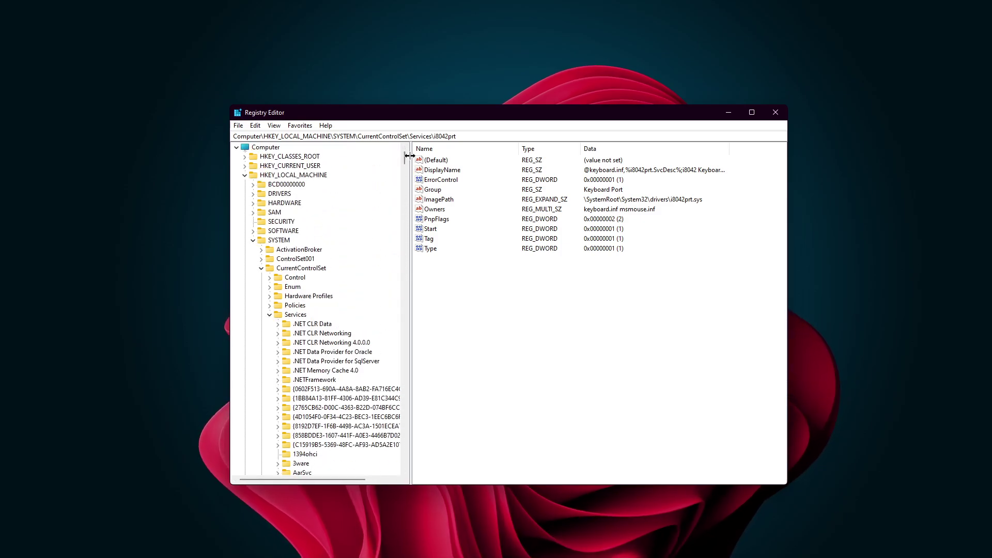
Step: Navigate HKEY_LOCAL_MACHINE\SYSTEM\CurrentControlSet\Services to the i8042prt keyboard service key
left_click(270, 178)
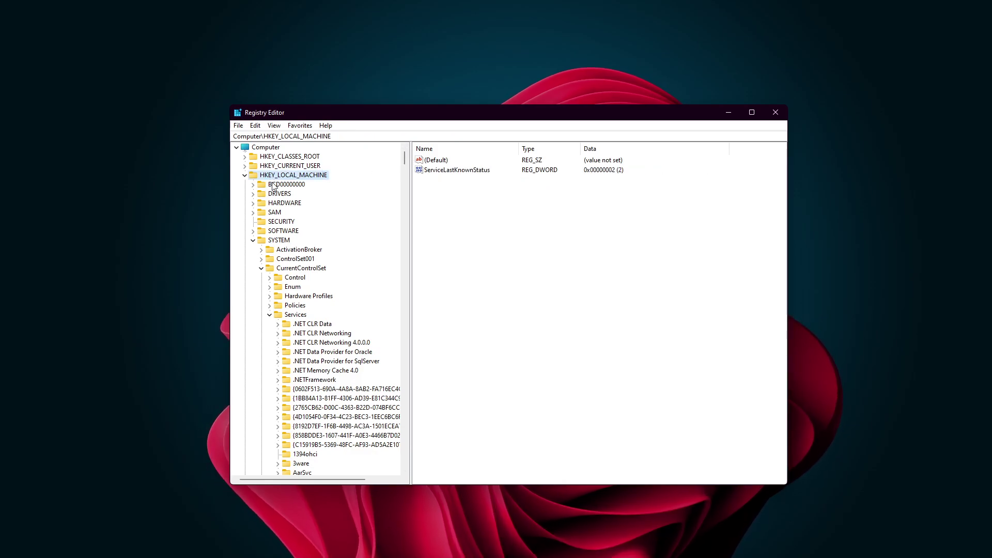
left_click(270, 241)
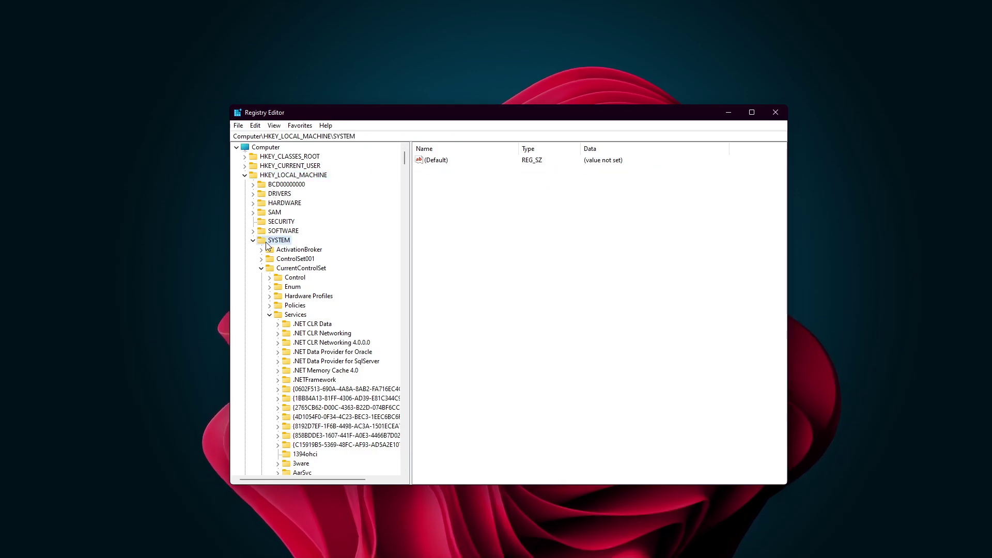
left_click(270, 268)
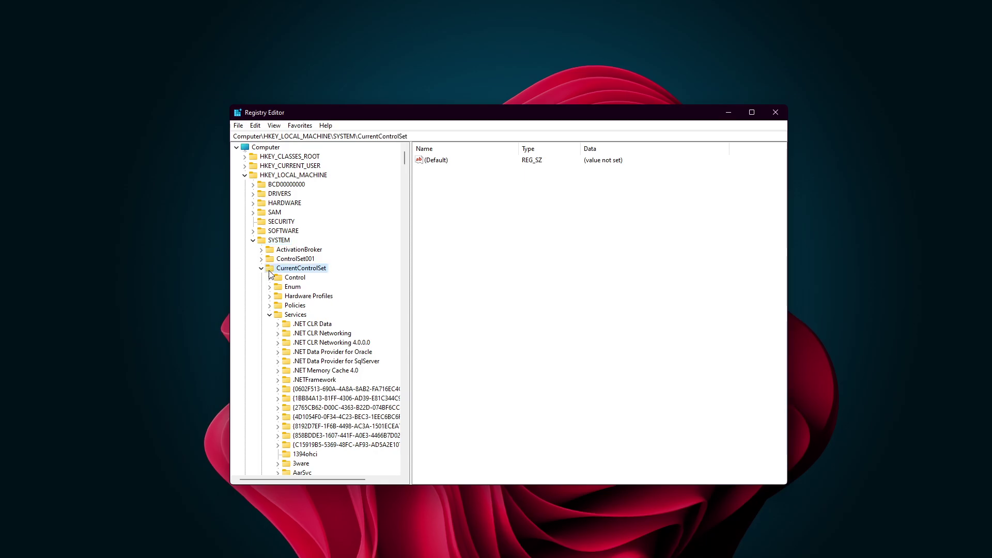
left_click(280, 315)
mouse_move(405, 158)
left_mouse_down()
mouse_move(406, 277)
mouse_move(404, 264)
left_mouse_up()
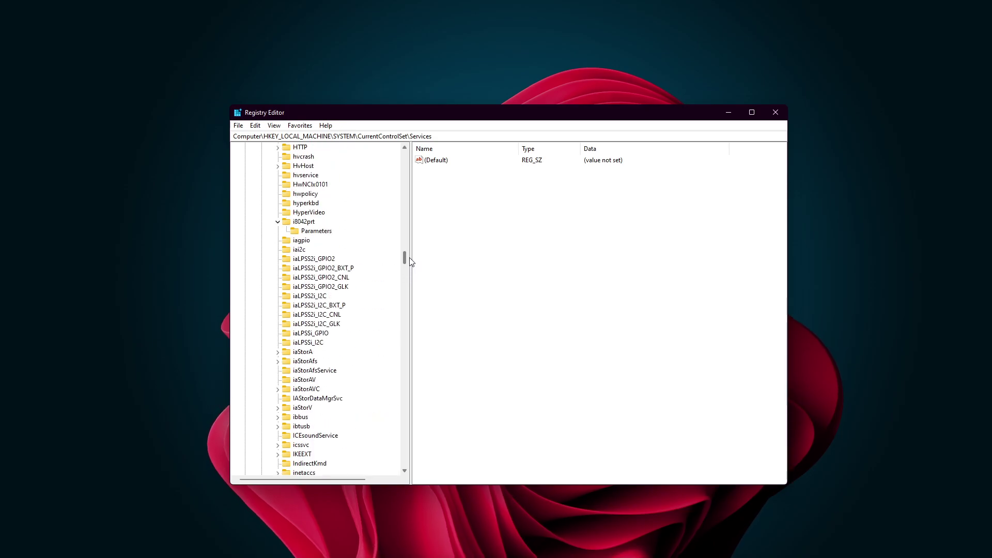
left_click(301, 352)
scroll(299, 353, "down", 3)
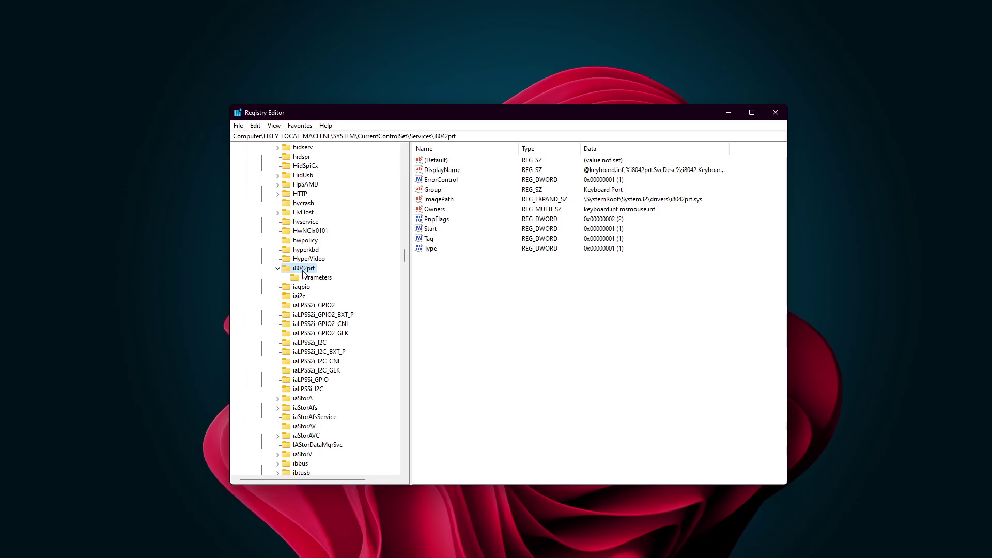
Step: Edit the i8042prt Start DWORD, enter 1 as its value data and confirm
left_click(428, 230)
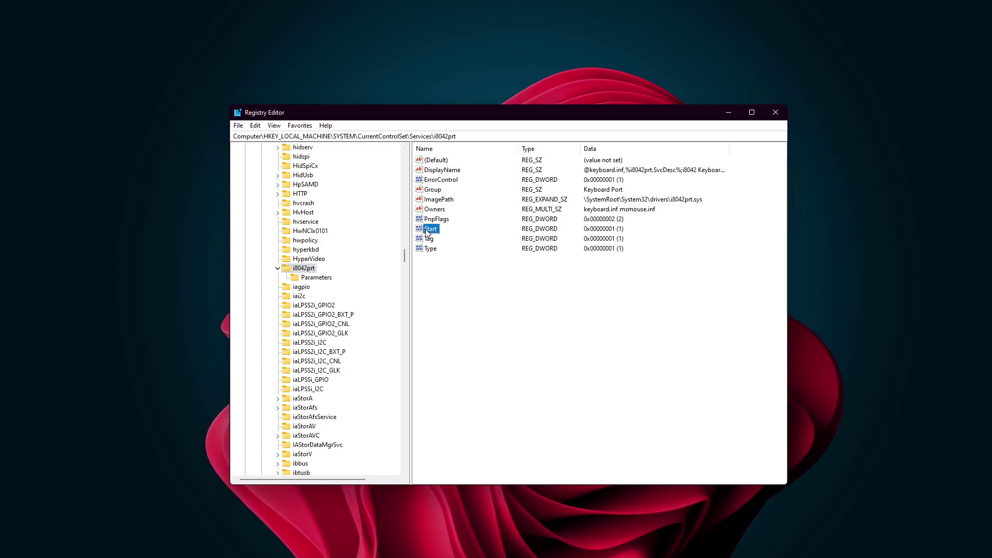
double_click(428, 229)
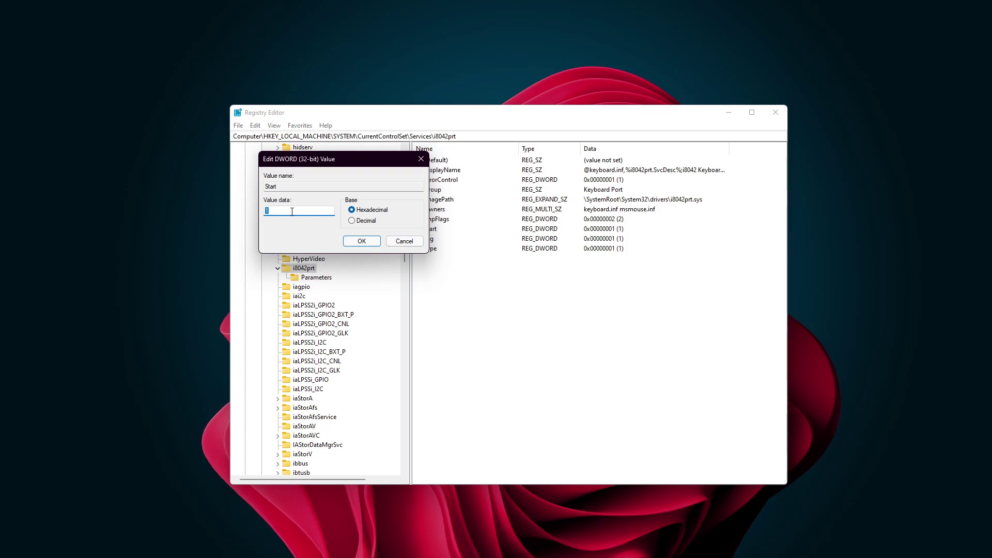
left_click_drag(341, 167, 503, 275)
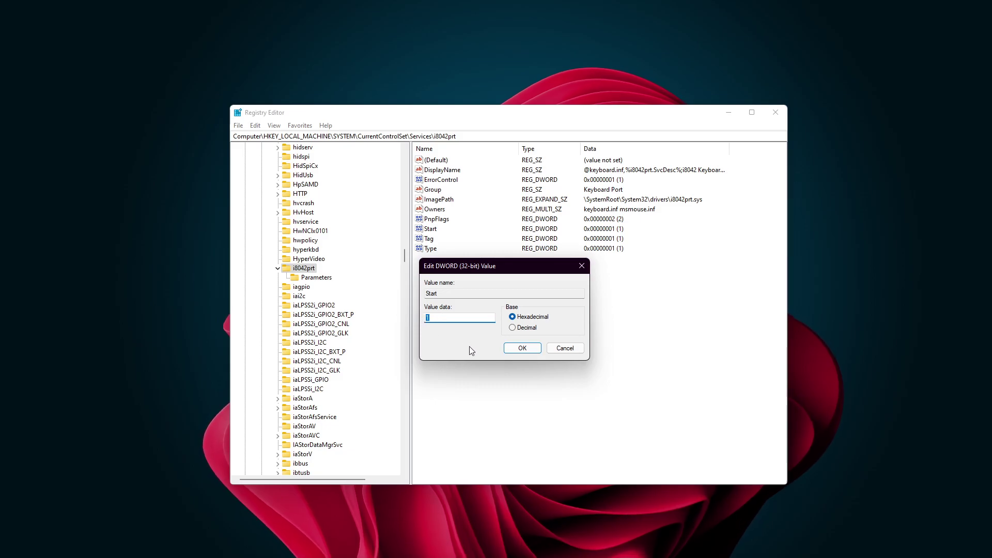
type("1")
left_click(519, 348)
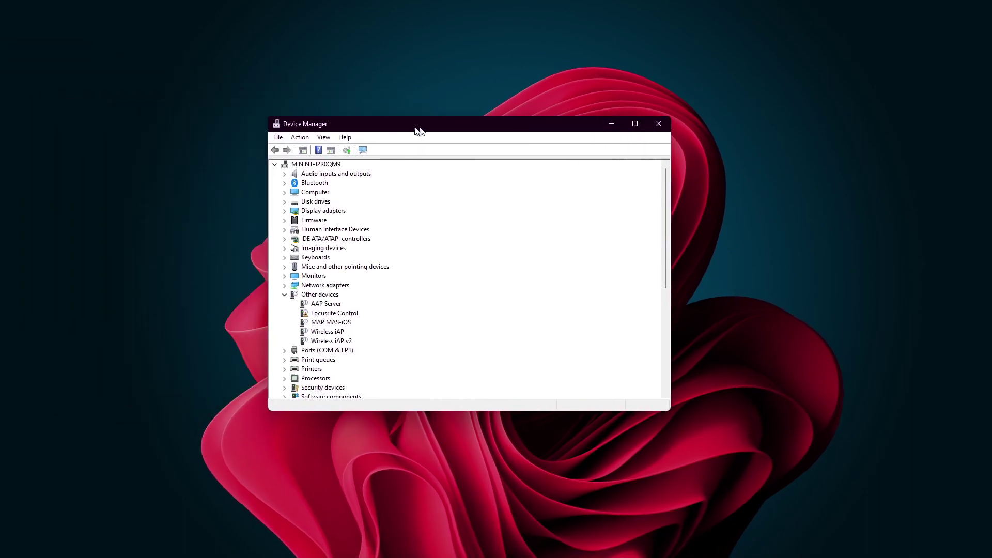
Step: Expand the Keyboards category to reveal the HID Keyboard Device entries
left_click(350, 263)
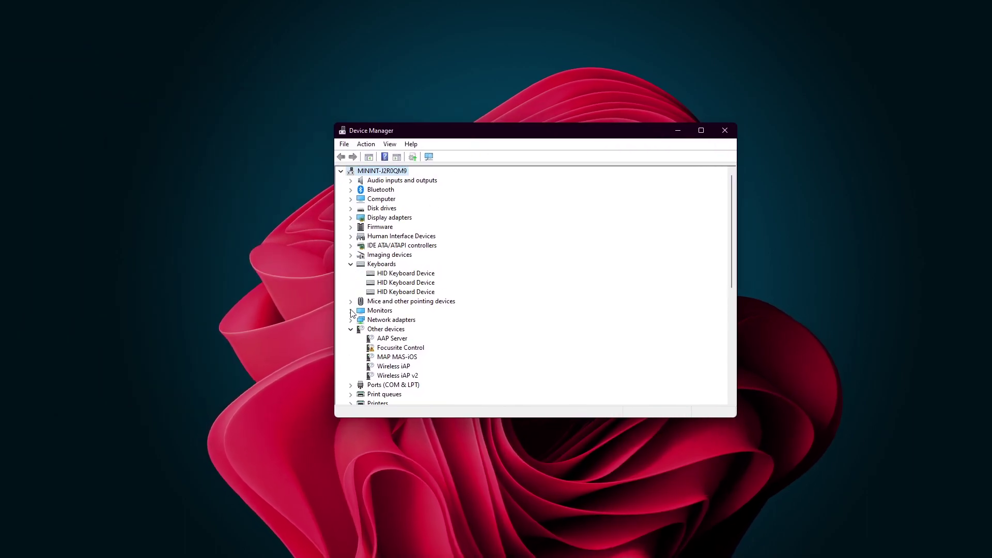
left_click(350, 328)
left_click(404, 275)
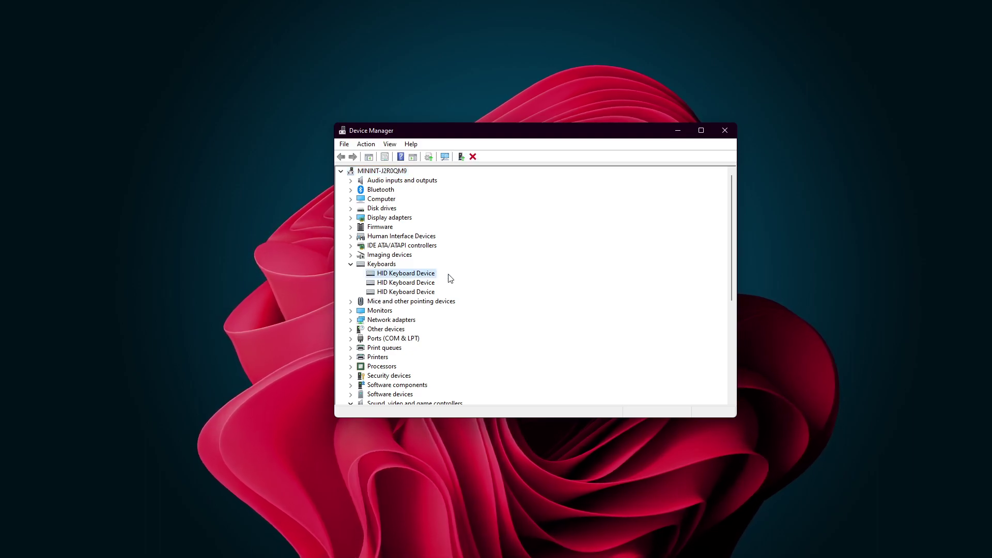
Step: Update the first HID Keyboard Device's driver, searching automatically for drivers
right_click(403, 276)
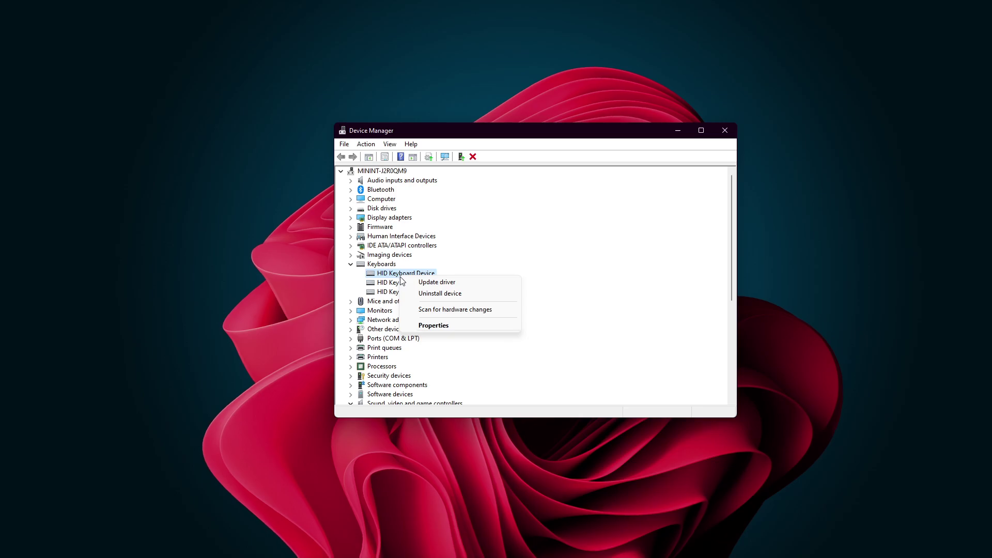
left_click(420, 283)
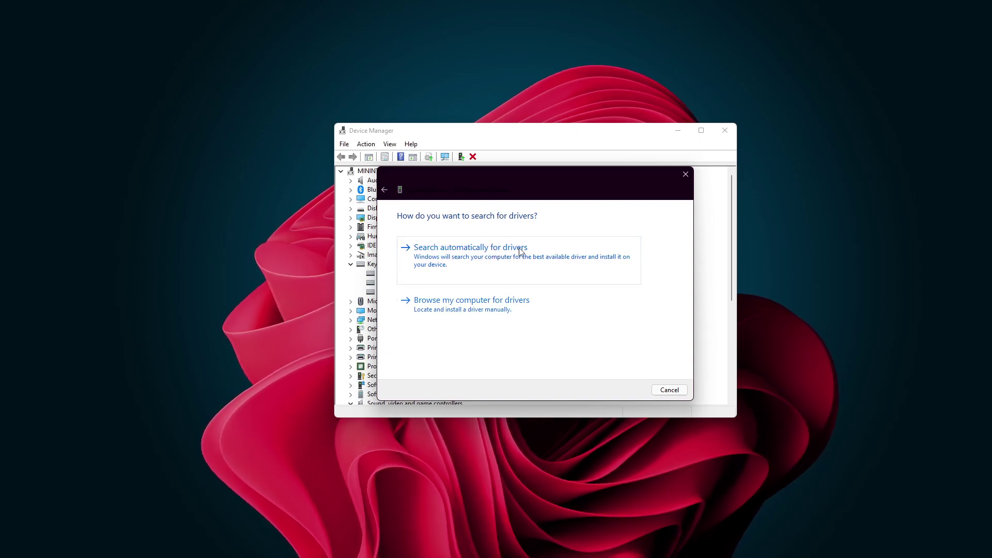
left_click(684, 174)
Step: Start Update driver for the second and third HID Keyboard Device entries as well
right_click(391, 284)
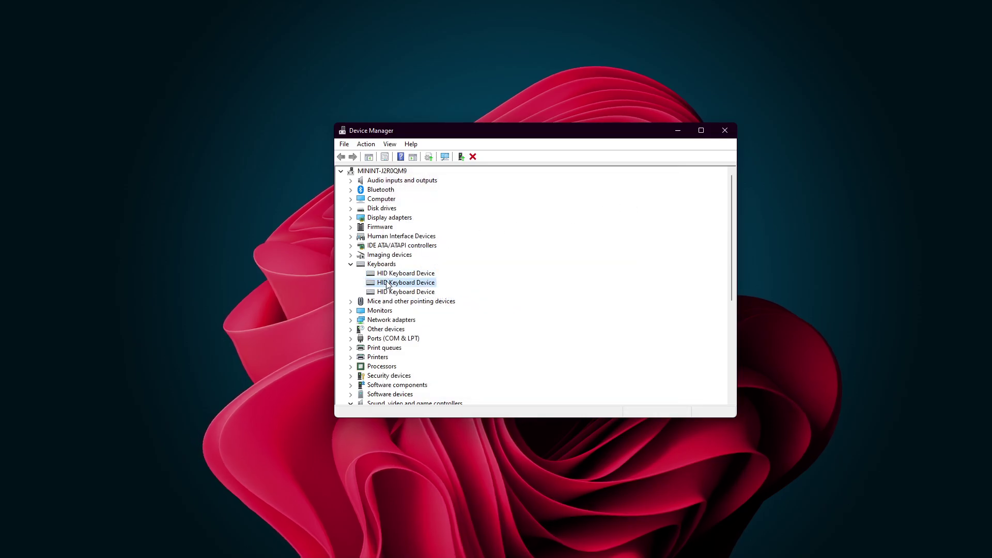
left_click(389, 291)
right_click(388, 293)
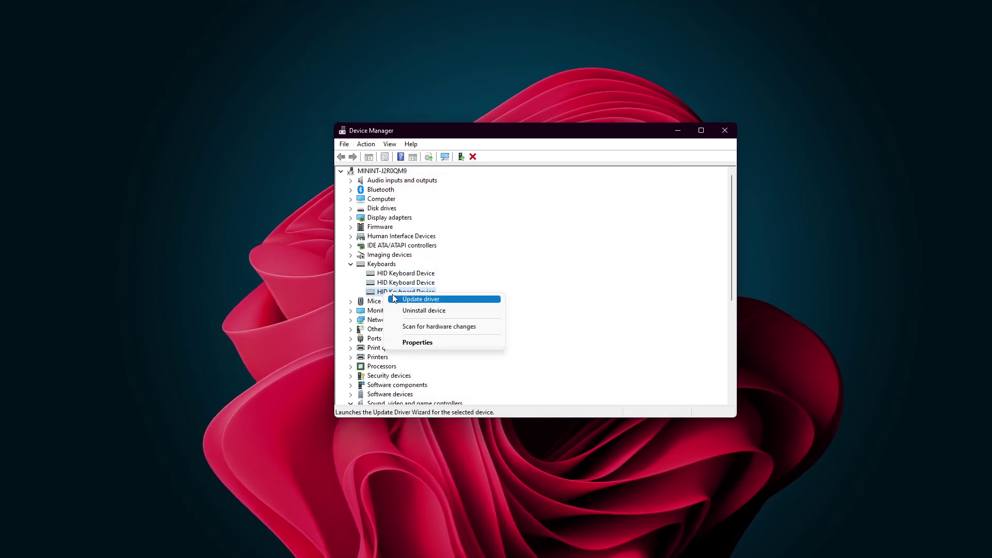
left_click(446, 289)
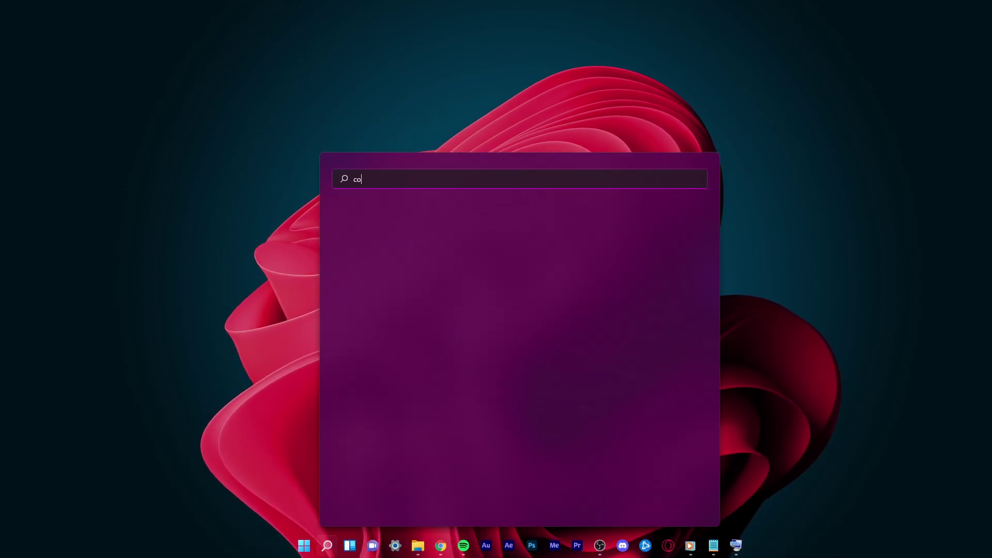
type("ommand p")
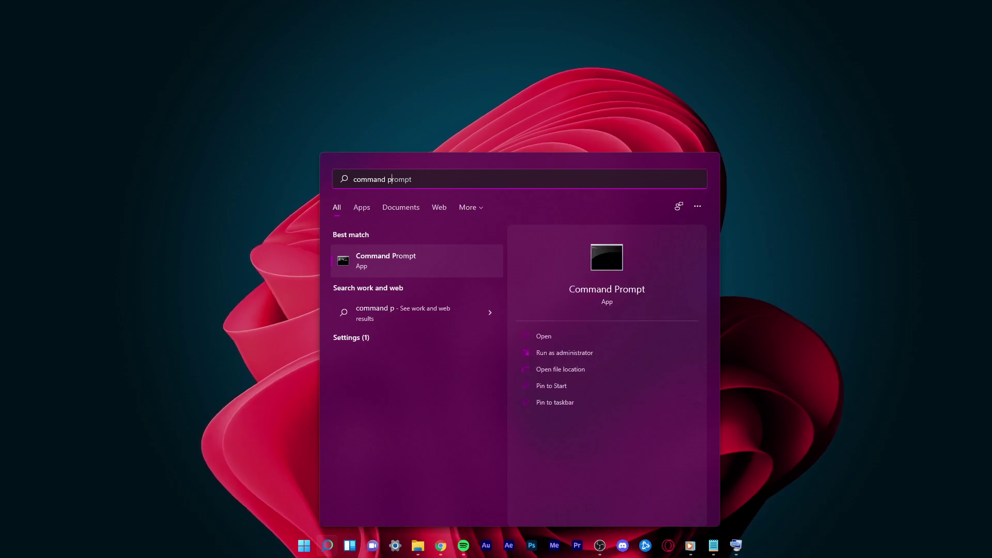
Step: Run the Command Prompt search result as administrator
right_click(374, 265)
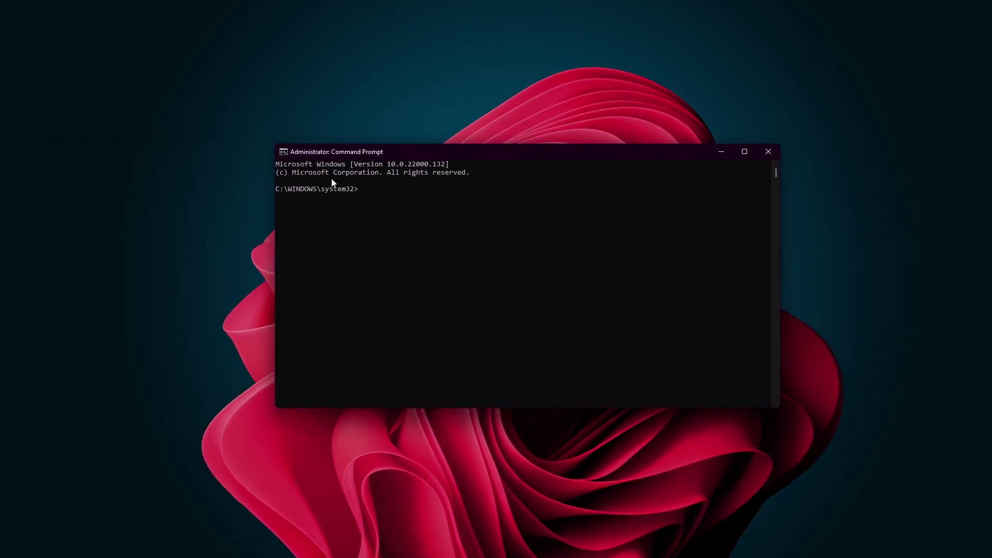
Step: Focus the admin console and run the prompt command
left_click(363, 189)
key("Escape")
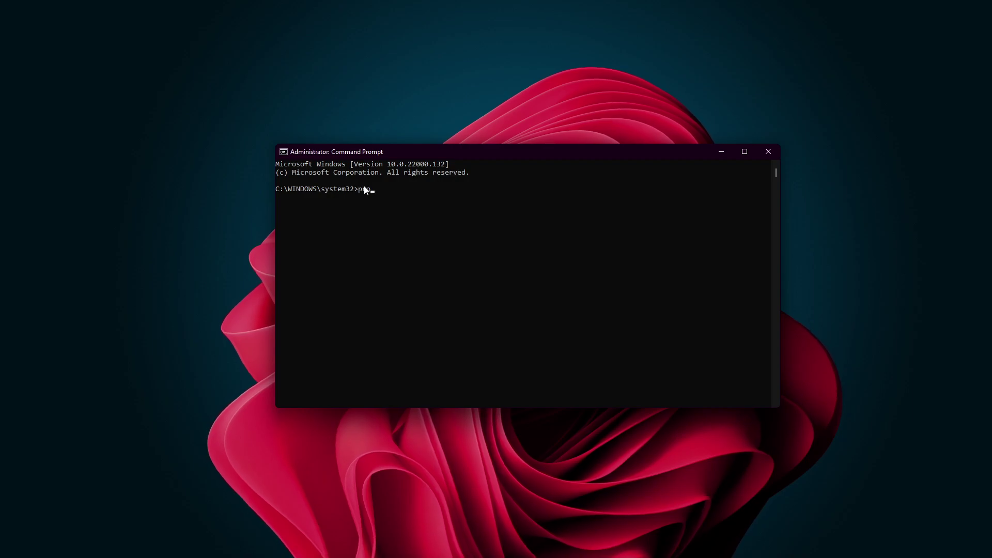
type("prompt")
key("Return")
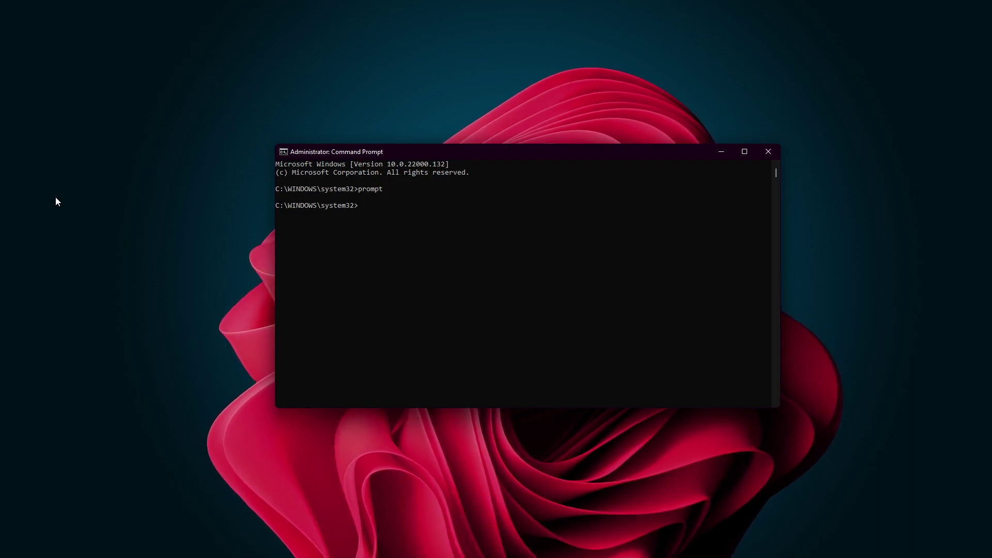
type("sfc /scanfile=c:\\windows\\system32\\ieframe.dll")
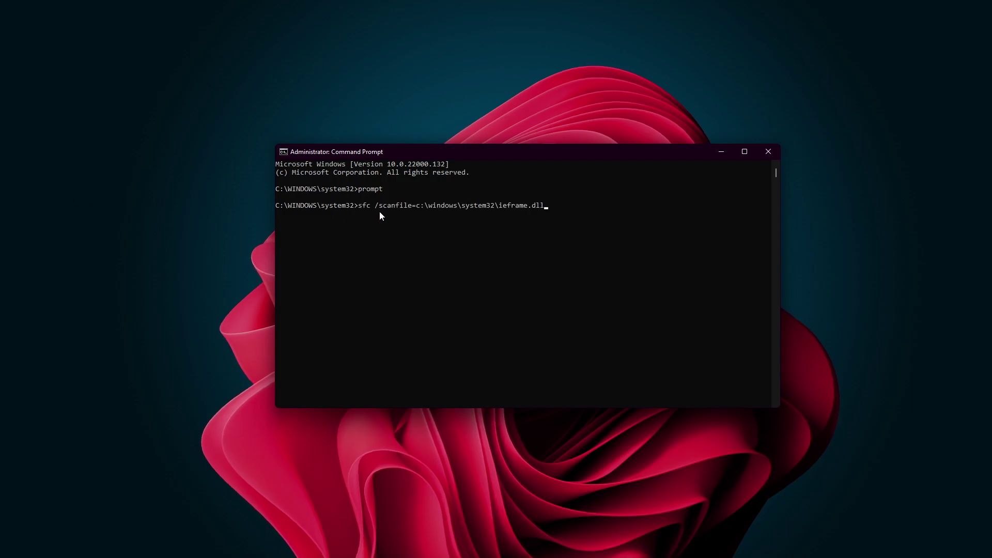
Step: Copy and run sfc /scanfile=c:\windows\system32\ieframe.dll; no integrity violations reported
left_click_drag(358, 205, 535, 210)
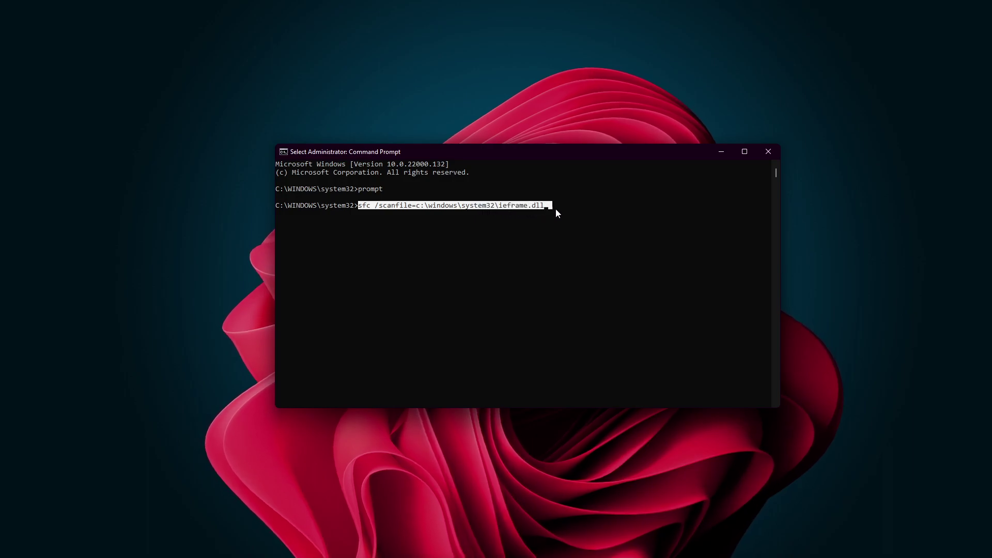
right_click(547, 223)
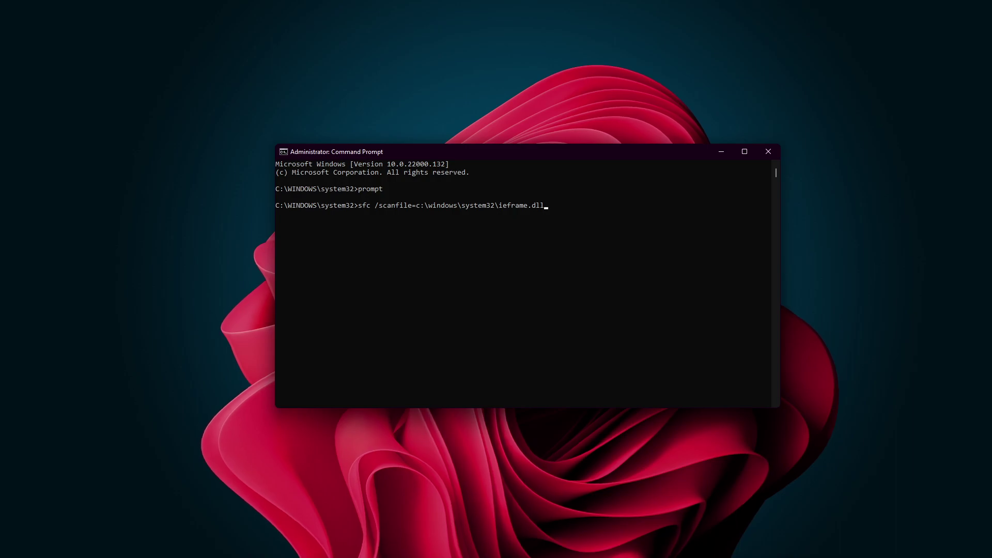
key("Return")
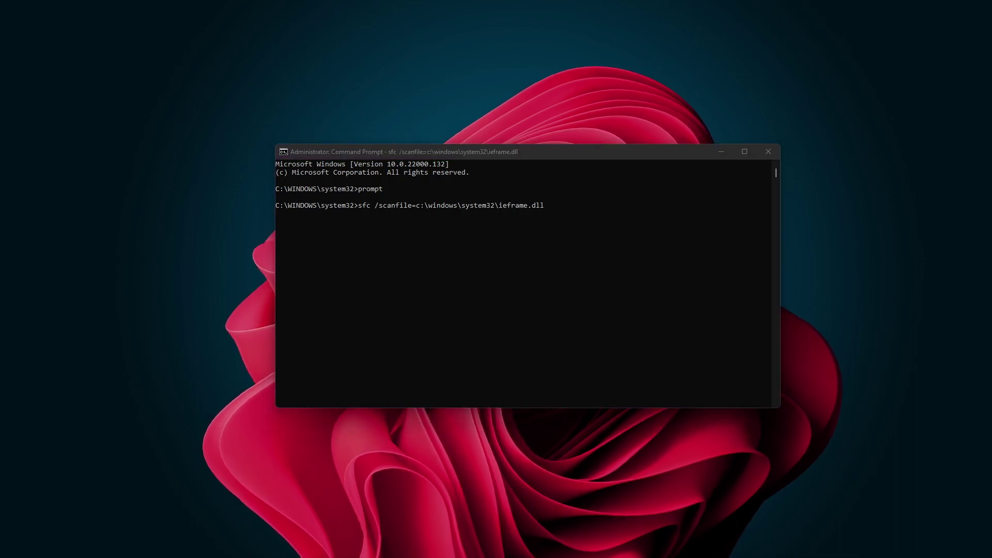
Step: Paste and run sfc /verifyfile=c:\windows\system32\ieframe.dll; again no integrity violations
left_click(400, 260)
right_click(402, 276)
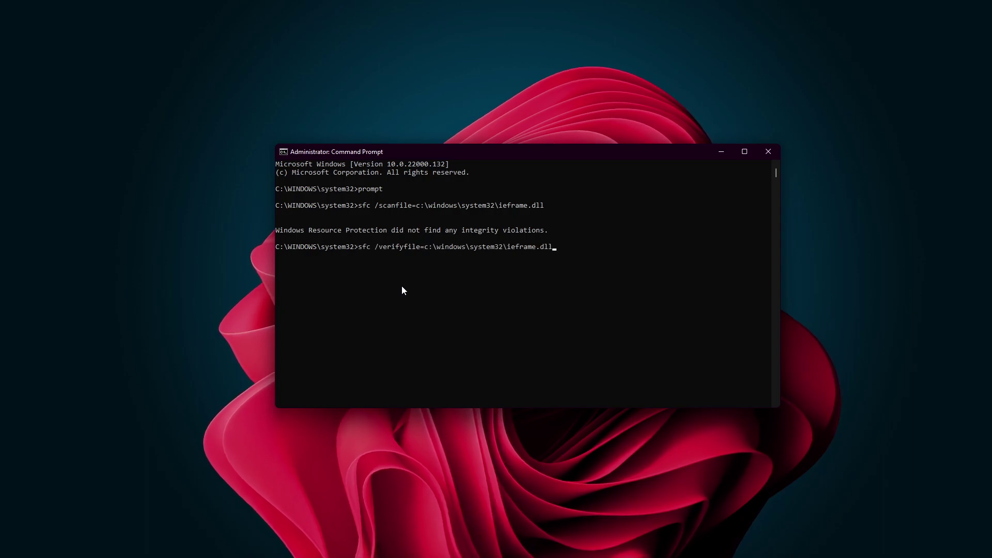
key("Return")
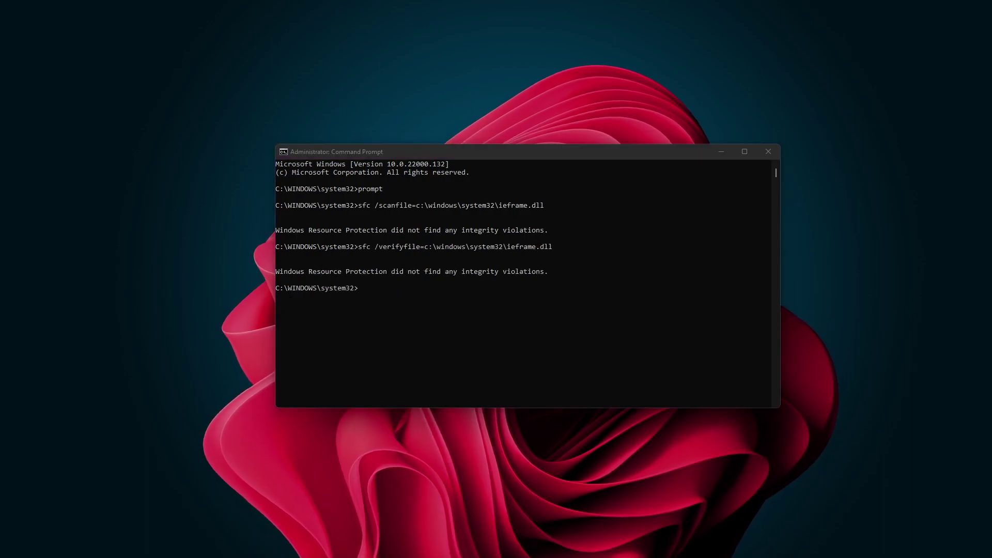
left_click(441, 152)
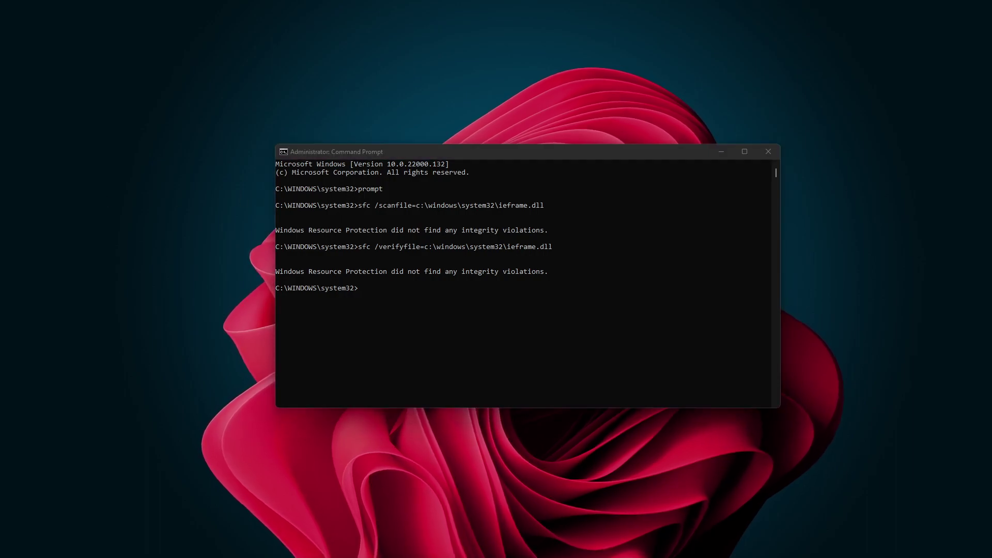
left_click(435, 156)
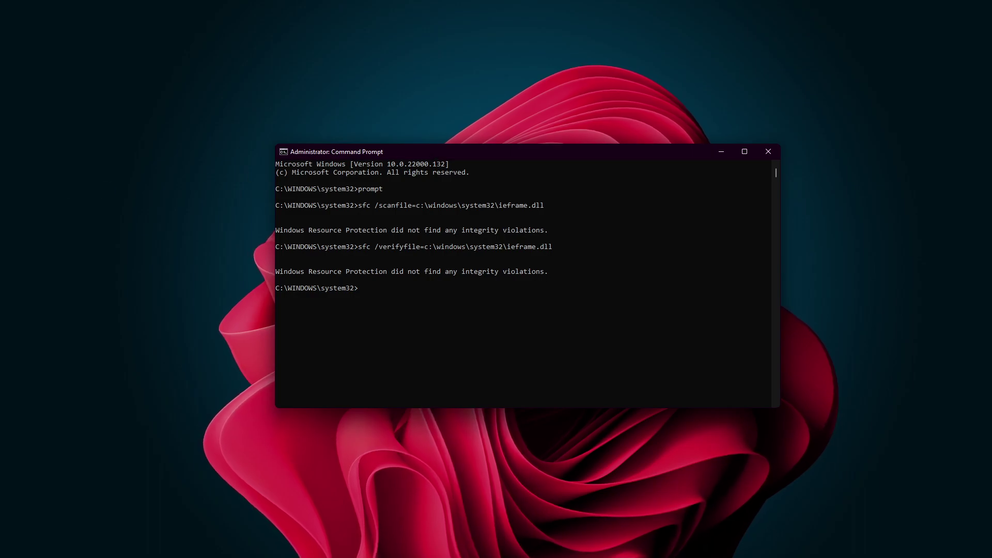
left_click(525, 288)
type("assoc")
Step: Run assoc to list file associations, then launch sfc /scannow to begin the full system file scan
key("Return")
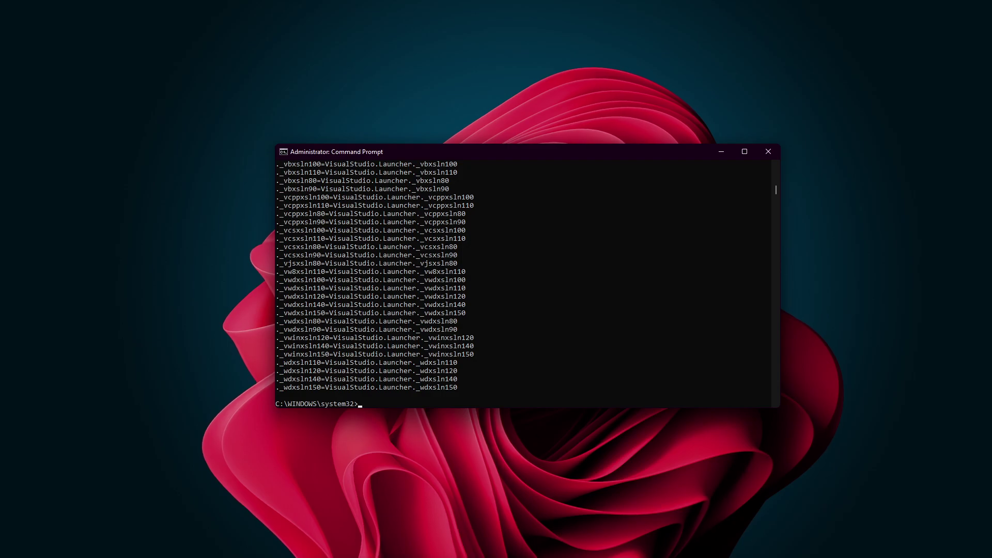
type("sfc /scannow")
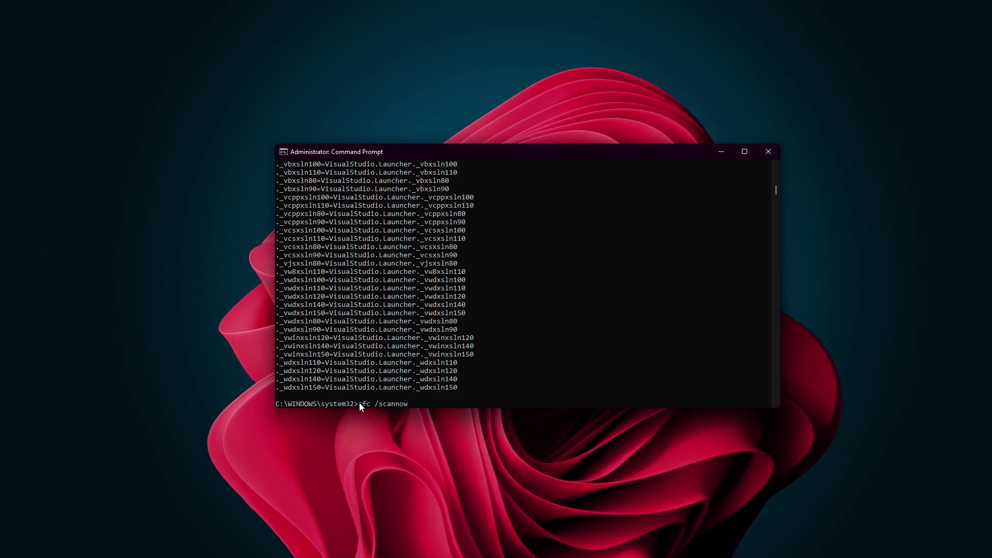
left_click(360, 403)
left_click_drag(360, 406, 411, 407)
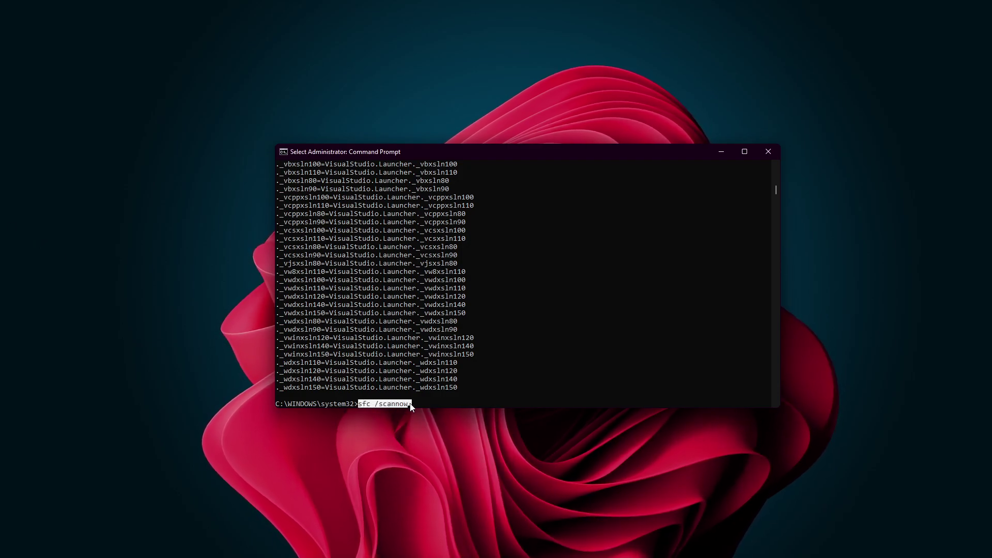
key("Return")
key("Return")
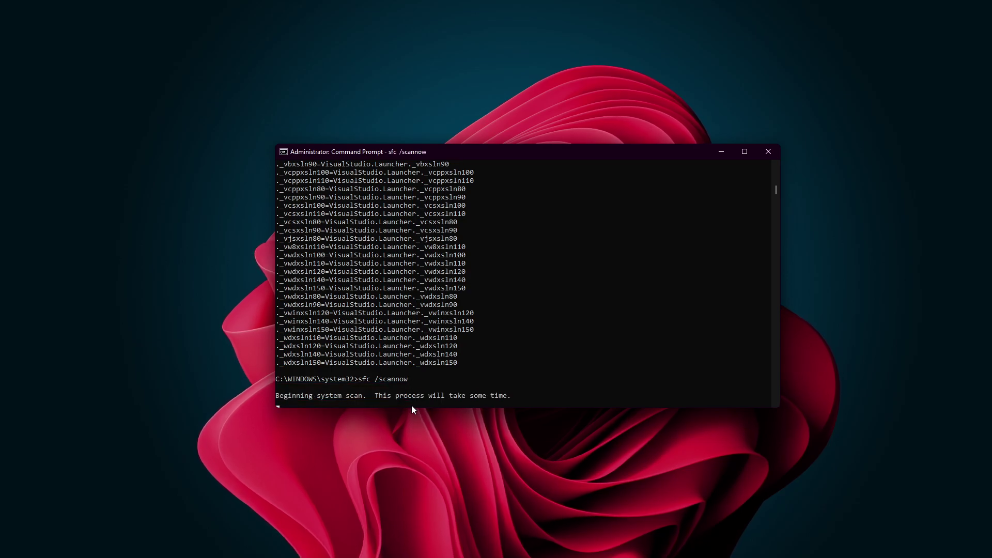